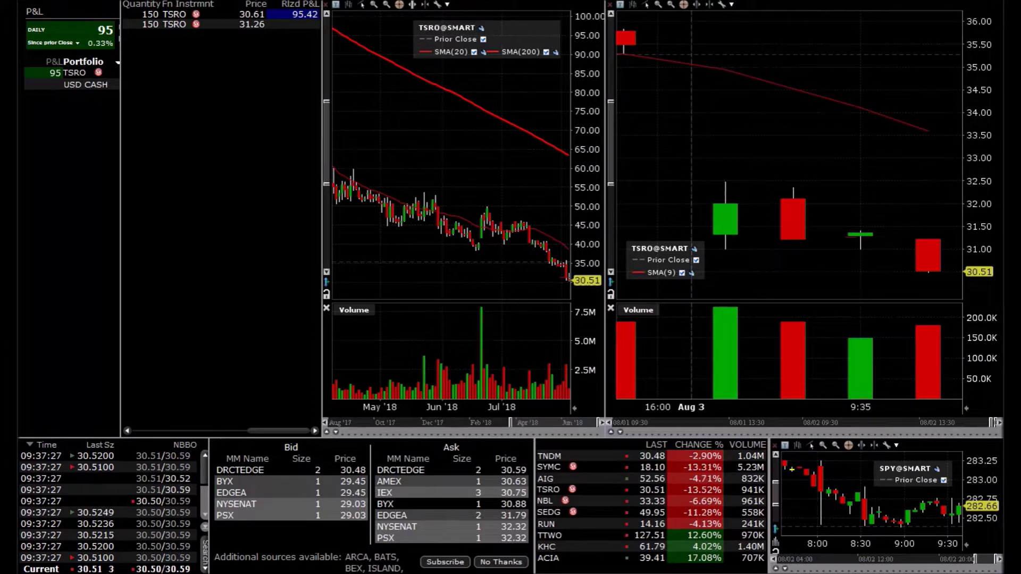
# - Step the watchlist to NBL so the linked charts, time-and-sales and depth follow
pyautogui.press('Down')
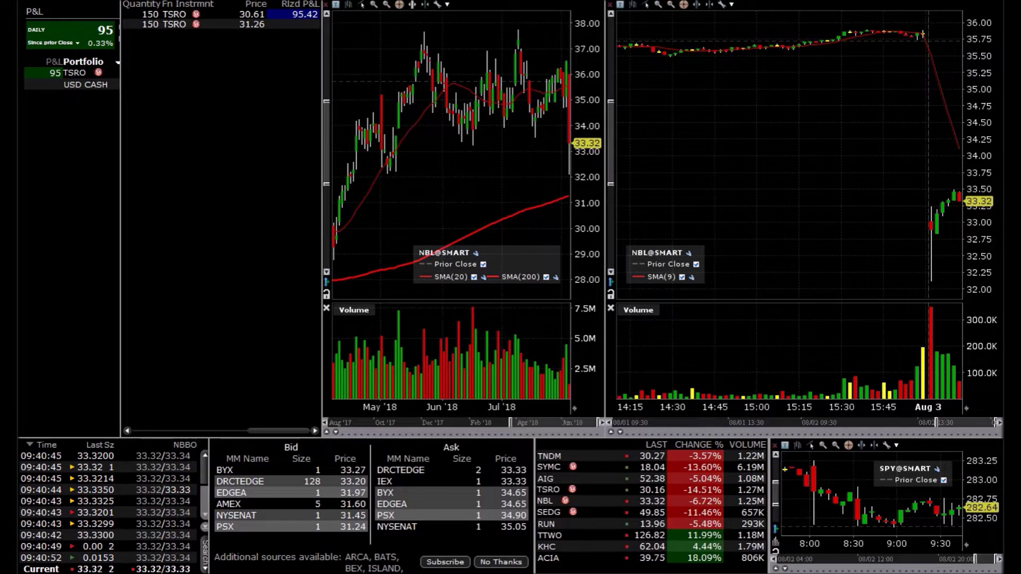
# - Send a SELL LMT for 150 NBL at 33.33 via the sell hotkey
pyautogui.press('s')
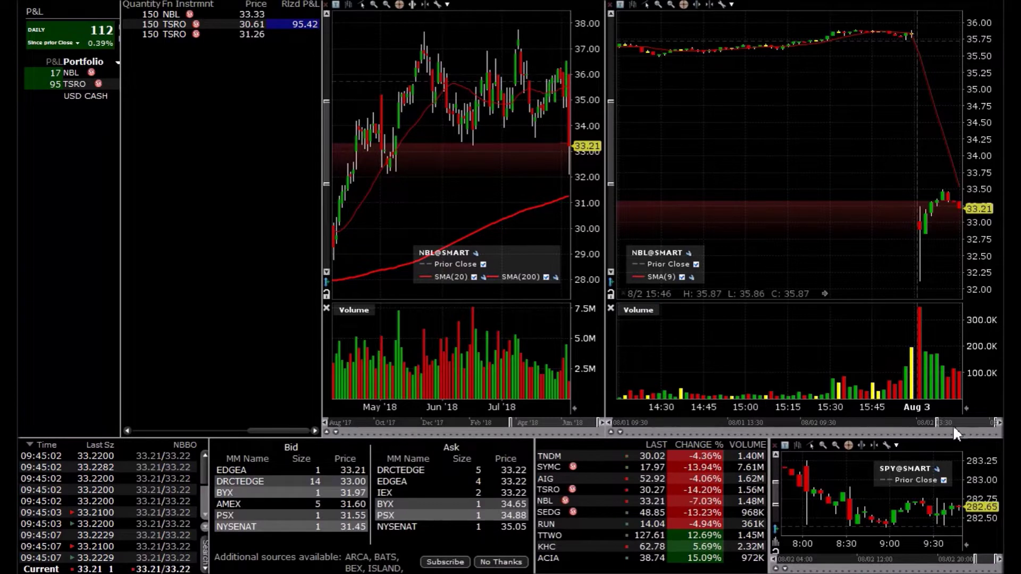
pyautogui.moveTo(937, 420); pyautogui.dragTo(991, 423)
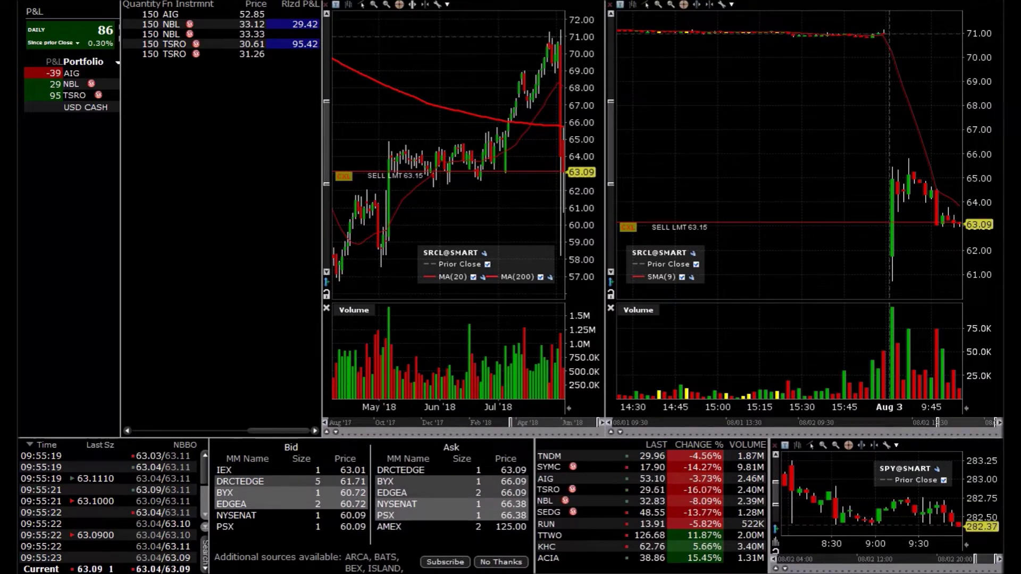
# - Drag the SRCL SELL LMT line on the intraday chart down to 62.89 so it fills
pyautogui.moveTo(869, 221); pyautogui.dragTo(869, 226)
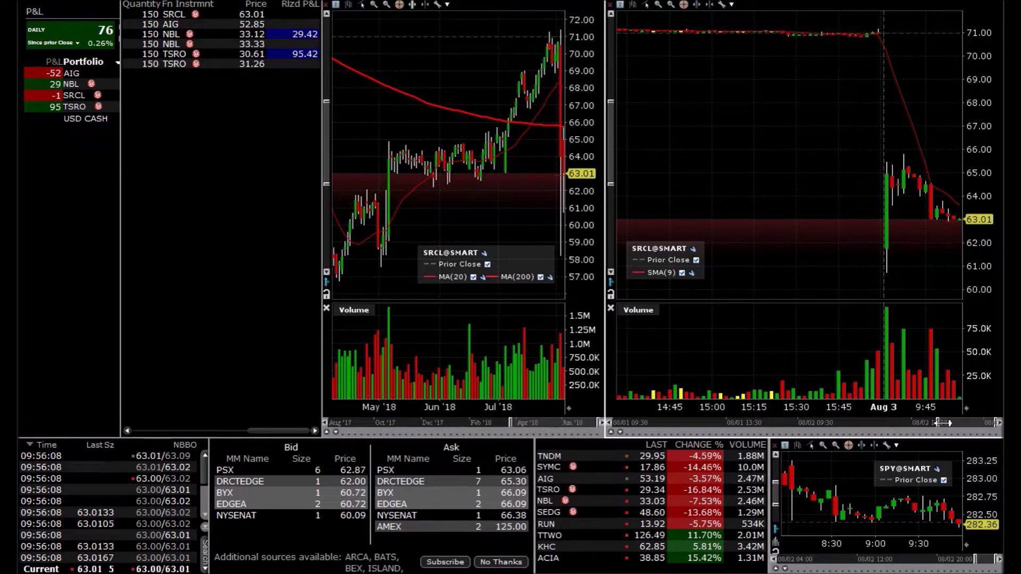
pyautogui.moveTo(942, 423); pyautogui.dragTo(963, 423)
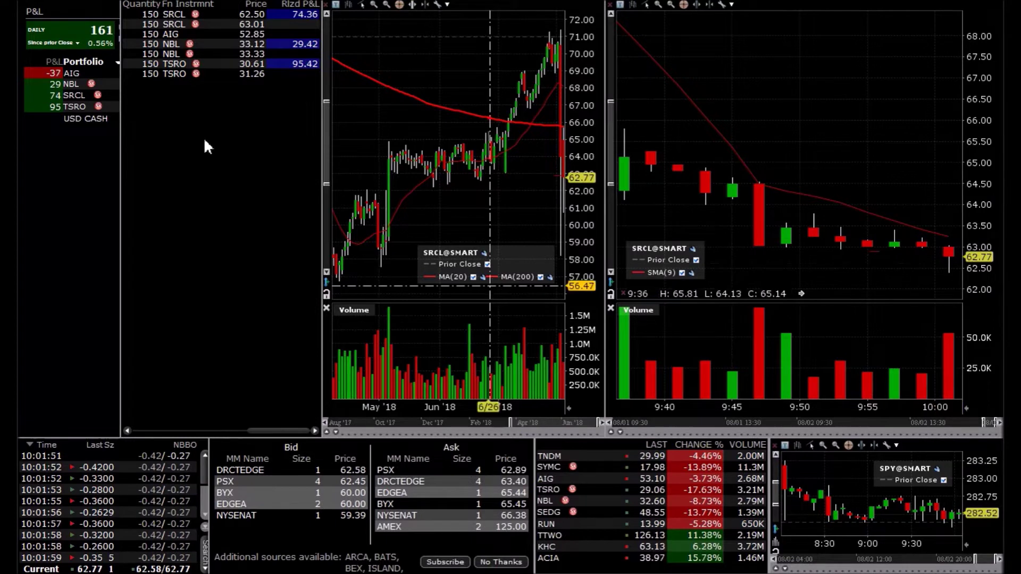
pyautogui.click(71, 72)
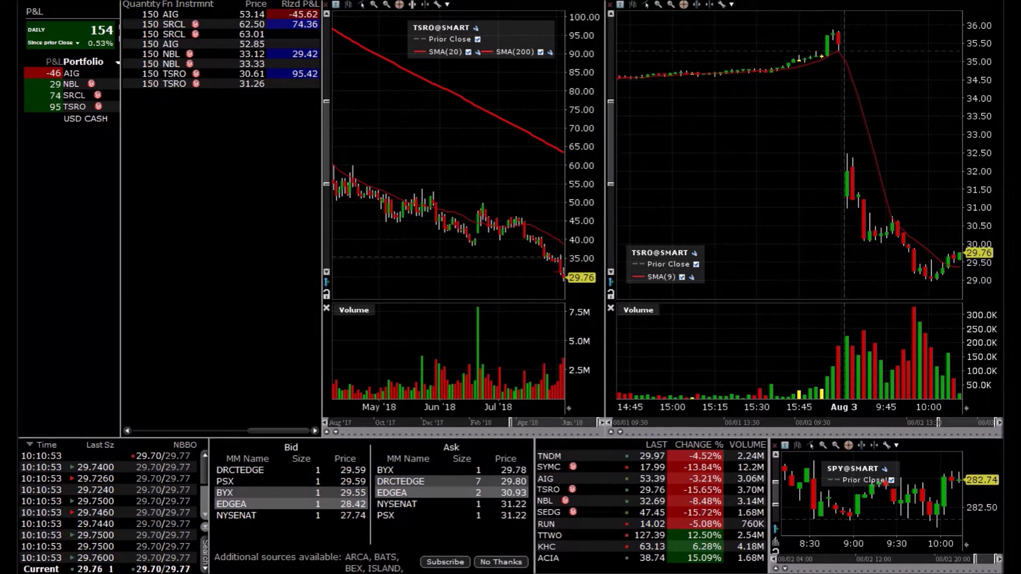
pyautogui.hotkey('alt', 's')
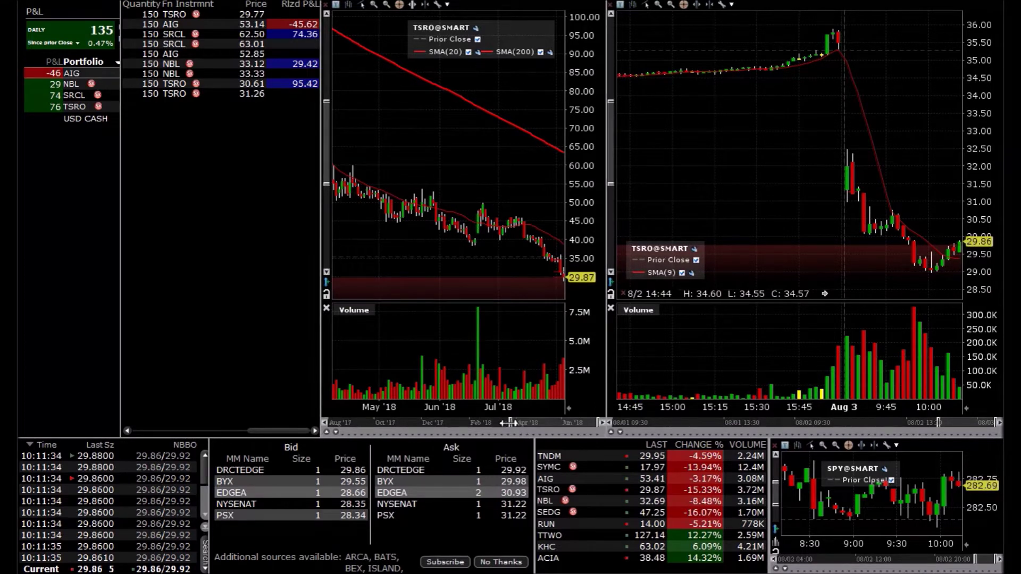
# - Zoom the daily TSRO chart out to show more months of history
pyautogui.moveTo(510, 419); pyautogui.dragTo(375, 433)
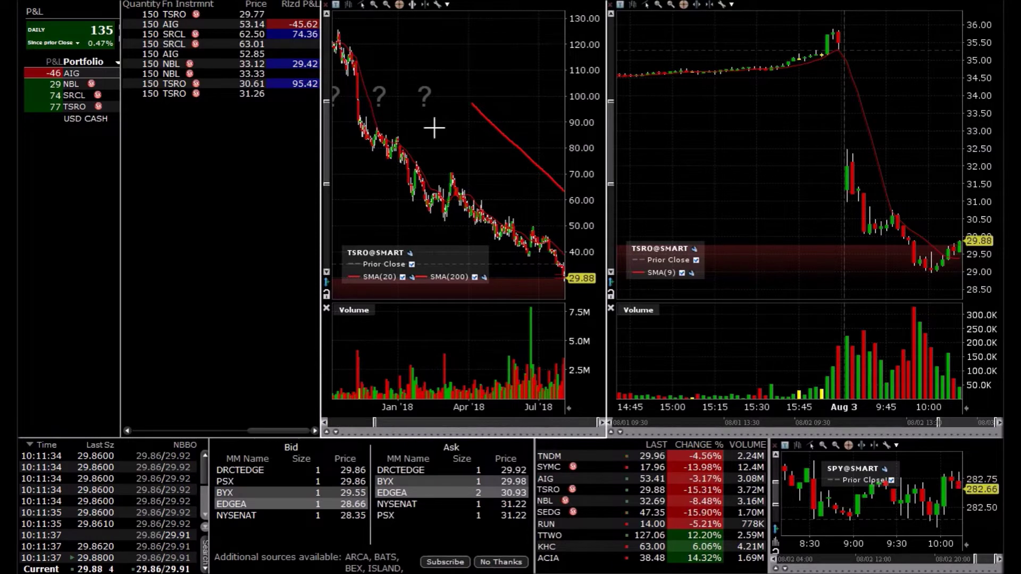
pyautogui.scroll(-2, 375, 80)
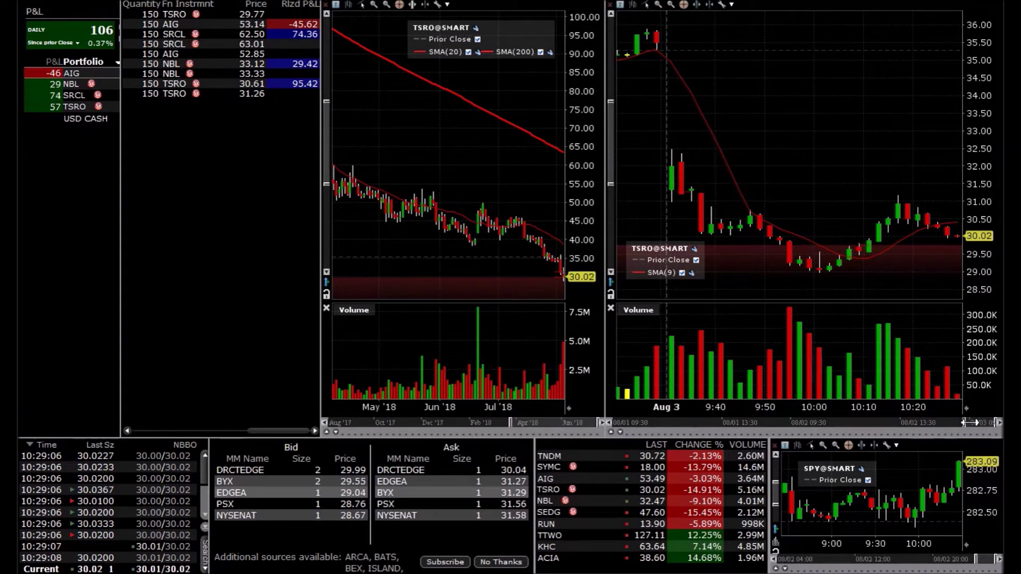
pyautogui.moveTo(964, 423); pyautogui.dragTo(977, 422)
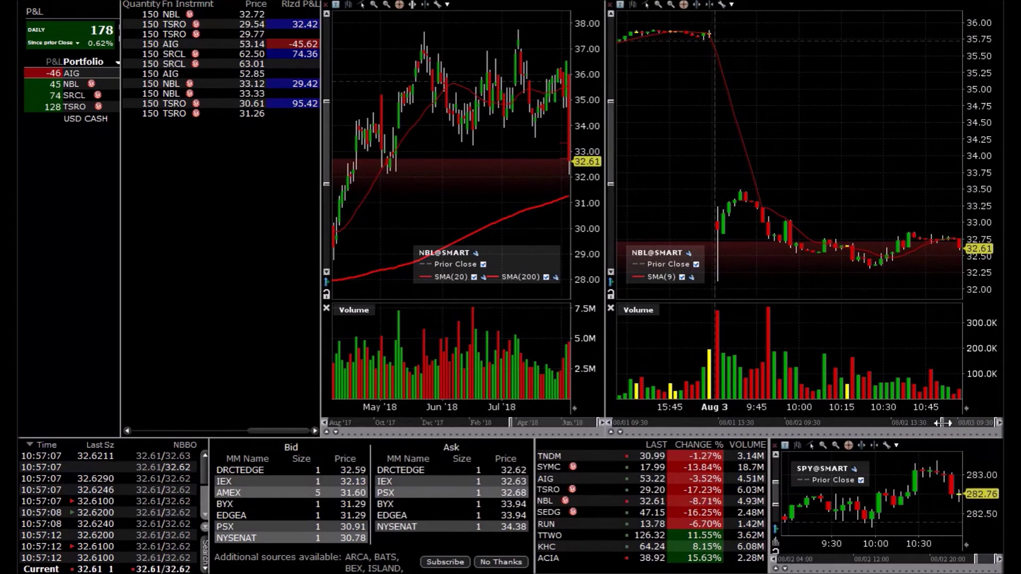
# - Zoom the intraday NBL chart in on the most recent bars
pyautogui.moveTo(944, 423)
pyautogui.mouseDown()
pyautogui.moveTo(983, 414)
pyautogui.moveTo(989, 423)
pyautogui.mouseUp()
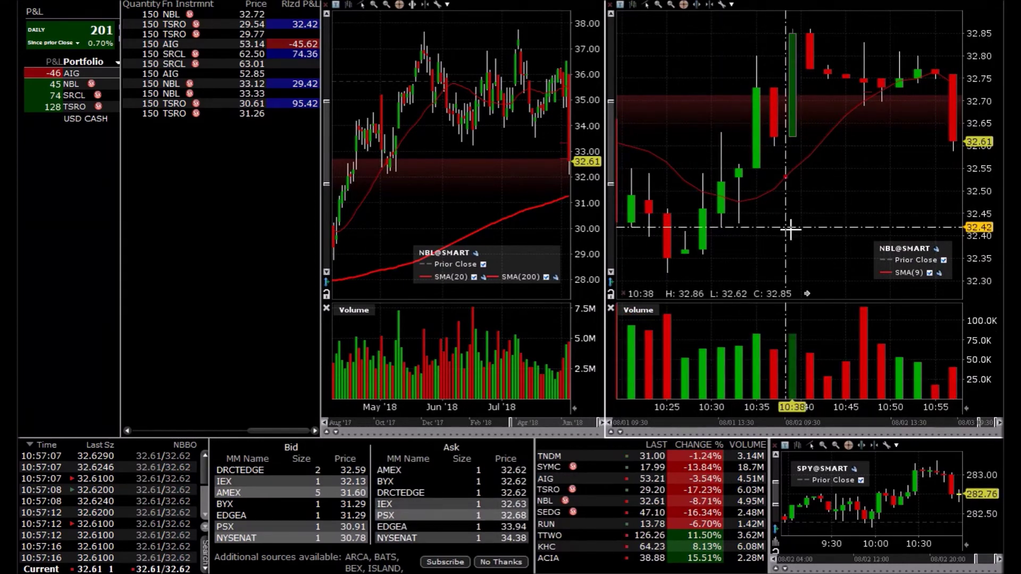